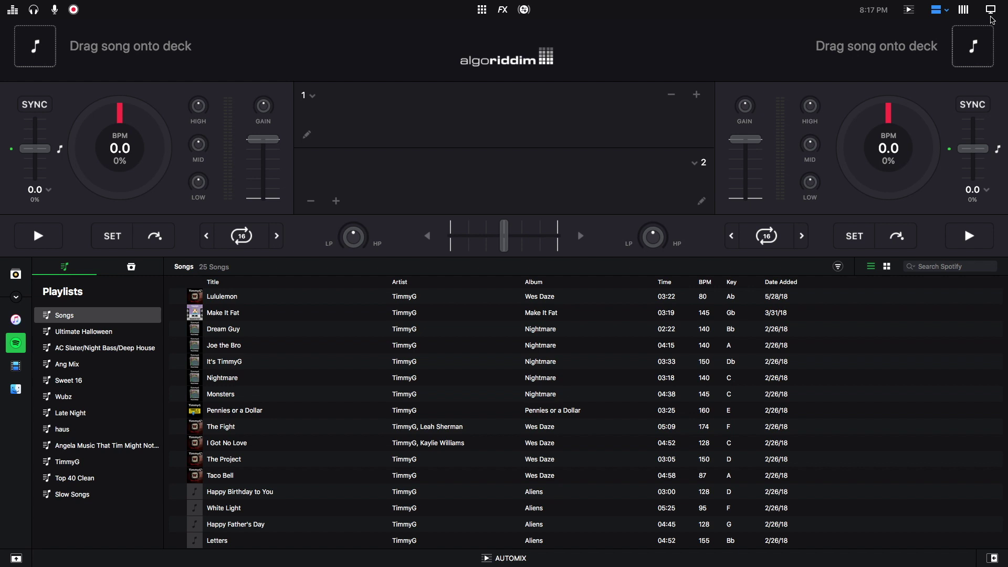
pyautogui.click(989, 12)
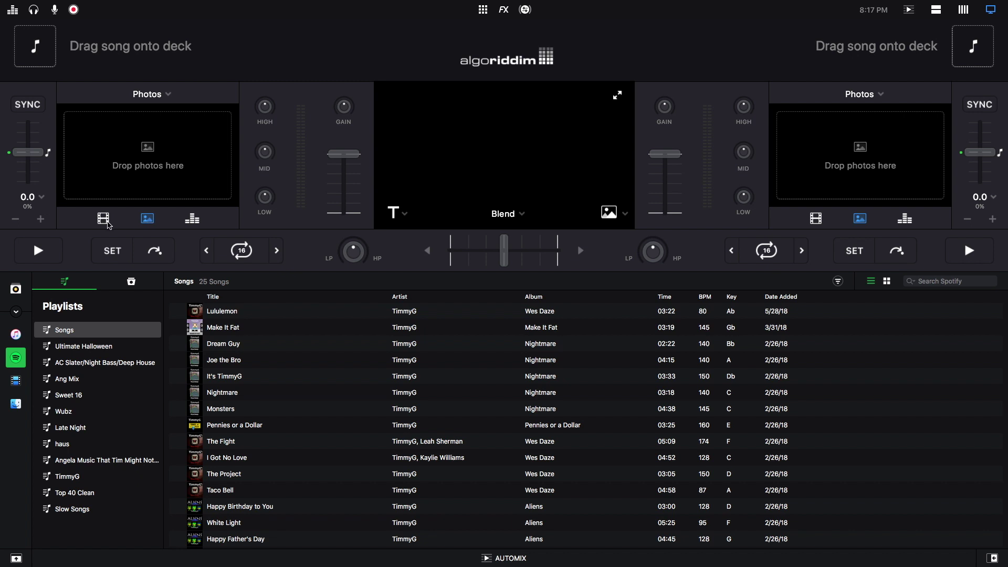
pyautogui.click(105, 218)
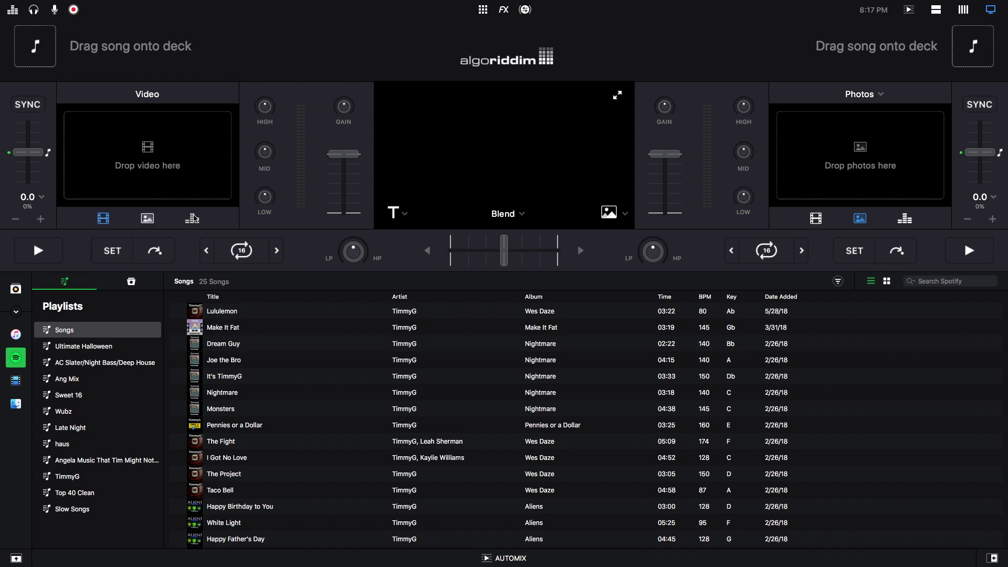
pyautogui.click(194, 218)
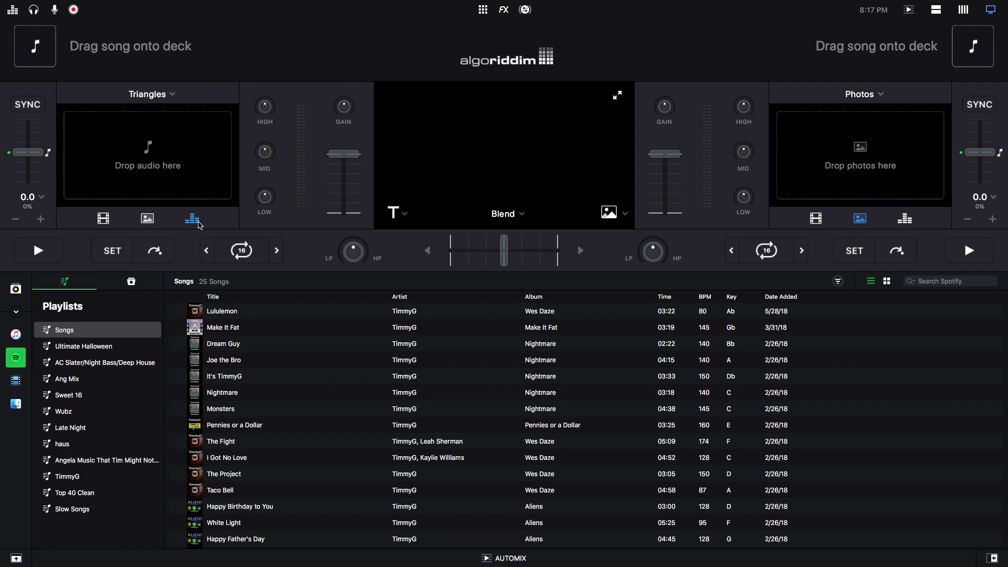
pyautogui.click(146, 219)
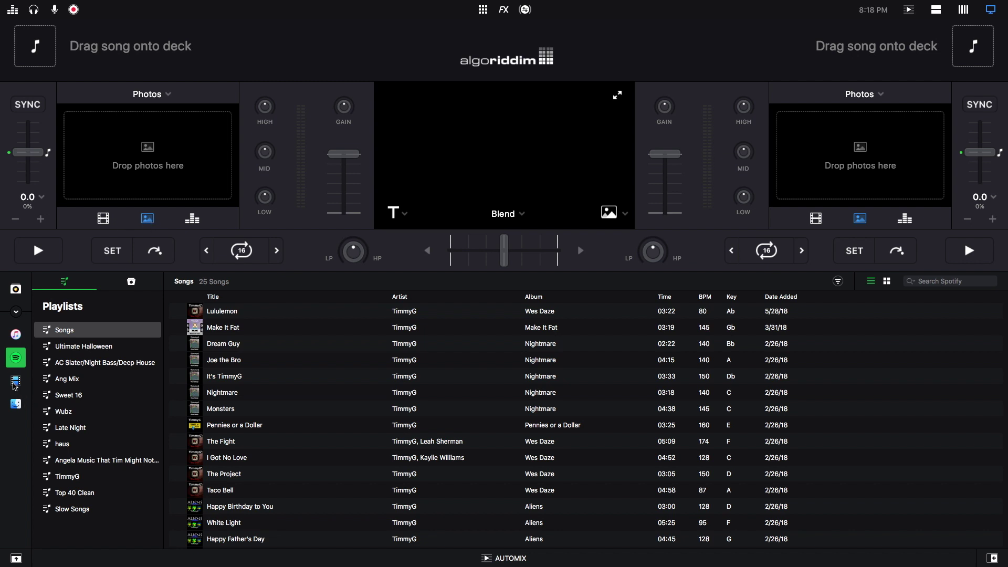
# Show the 17 Demo Content clips in the Videos library and leave full-screen mode.
pyautogui.click(15, 383)
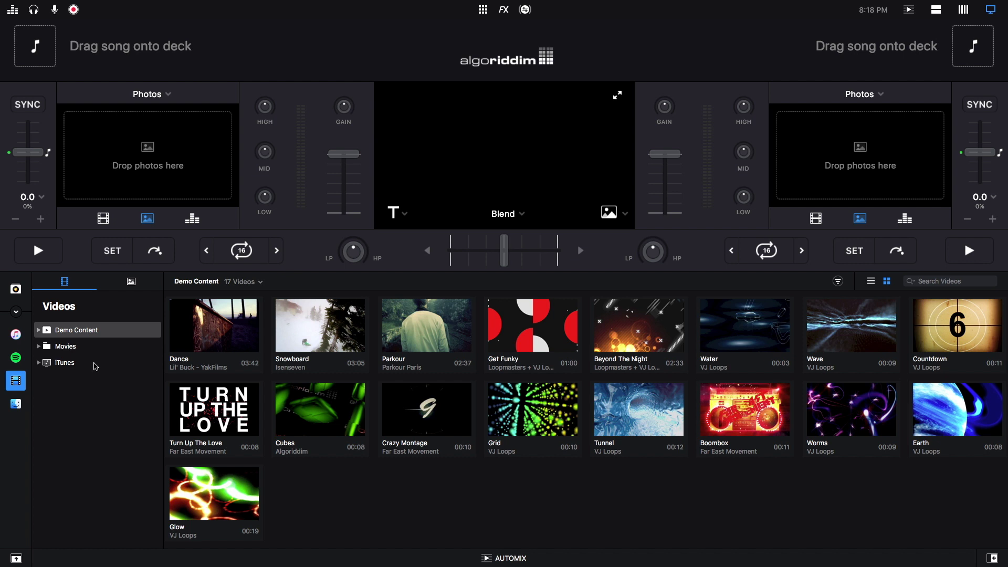
pyautogui.moveTo(62, 4)
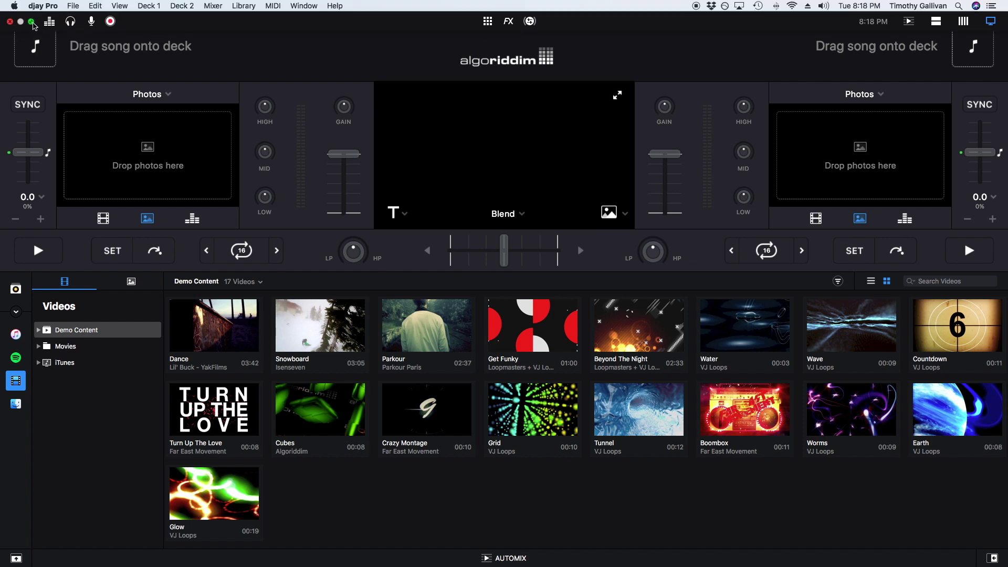
pyautogui.click(31, 22)
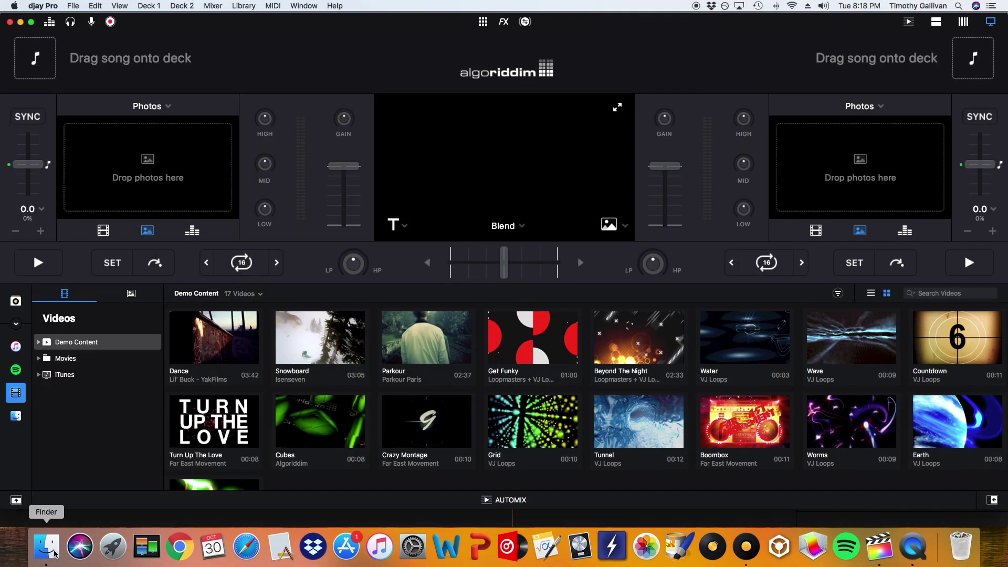
# Drag the 24 Album Art images from Finder onto deck 1's photo area.
pyautogui.click(46, 546)
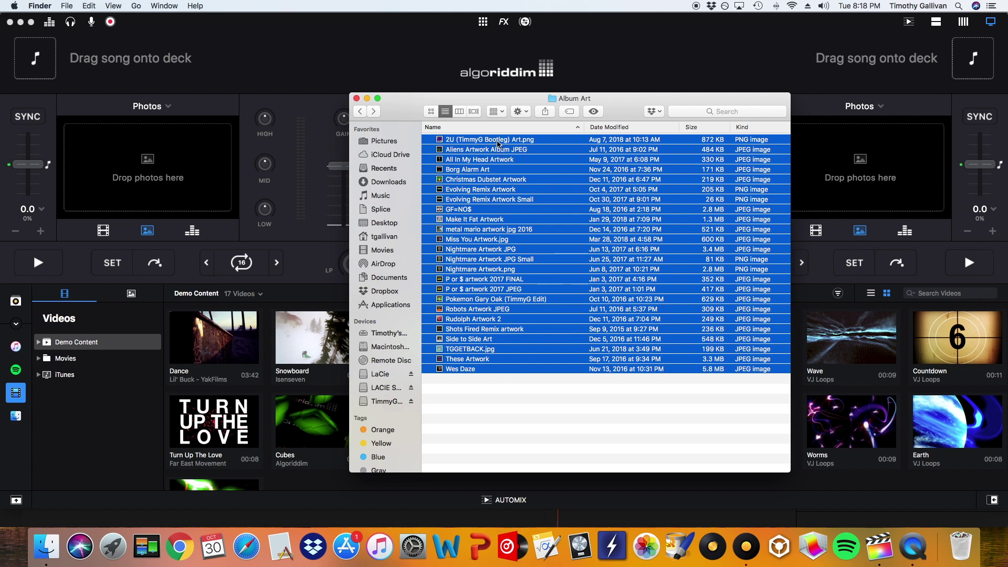
pyautogui.moveTo(488, 145); pyautogui.dragTo(171, 159)
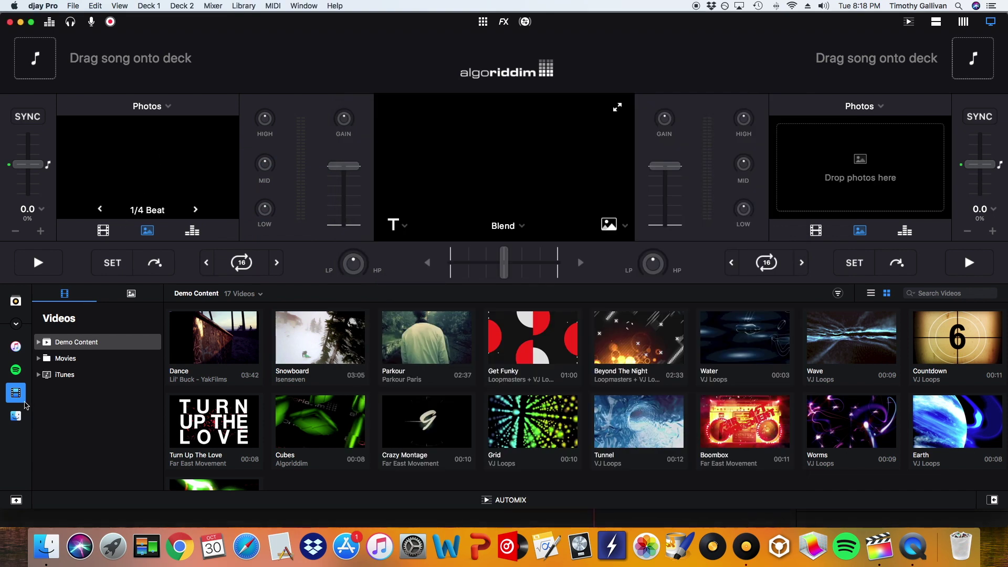
# Load Robots by TimmyG (key D, 150 BPM) from the Spotify list onto deck 1.
pyautogui.click(16, 370)
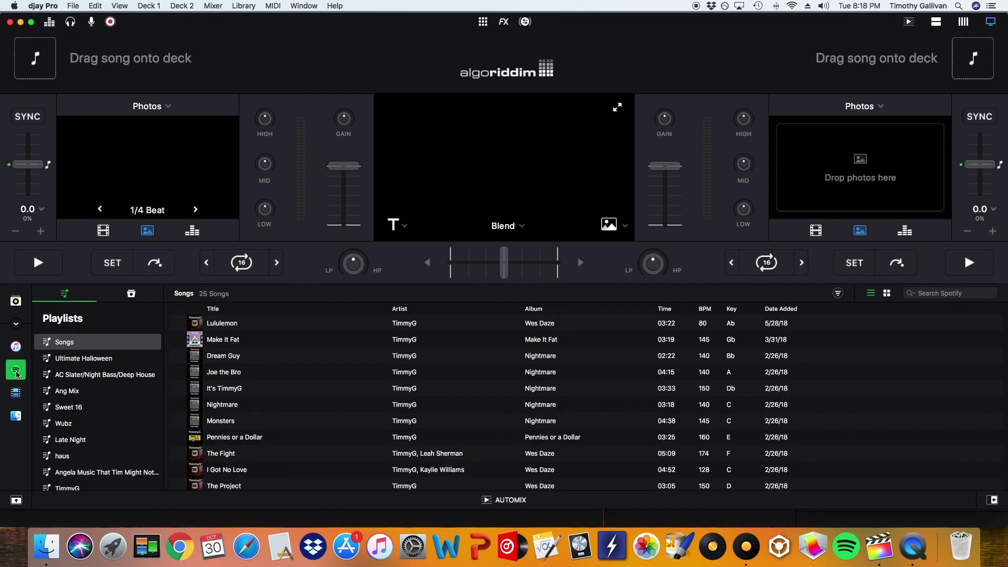
pyautogui.scroll(-10, 309, 344)
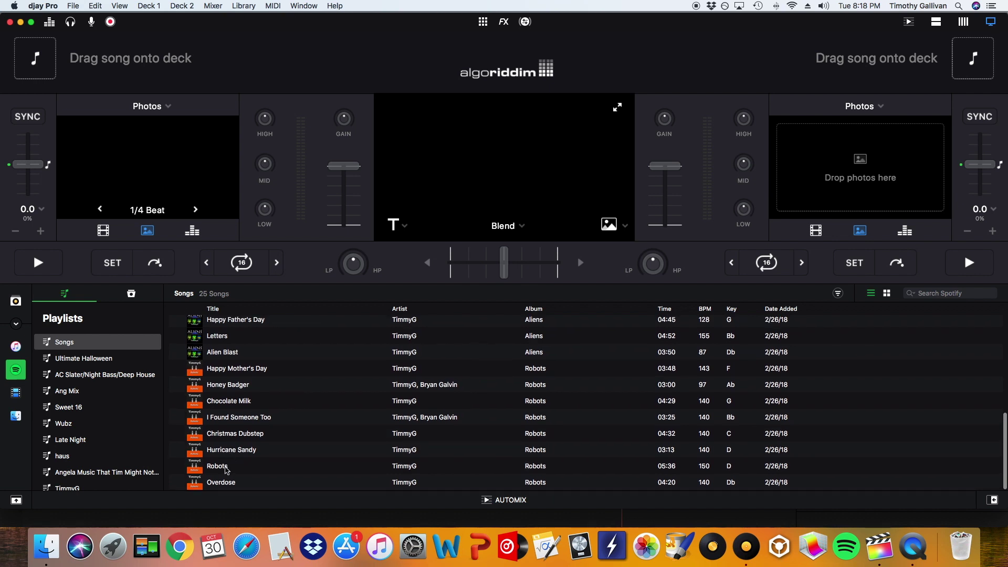
pyautogui.moveTo(227, 467); pyautogui.dragTo(172, 57)
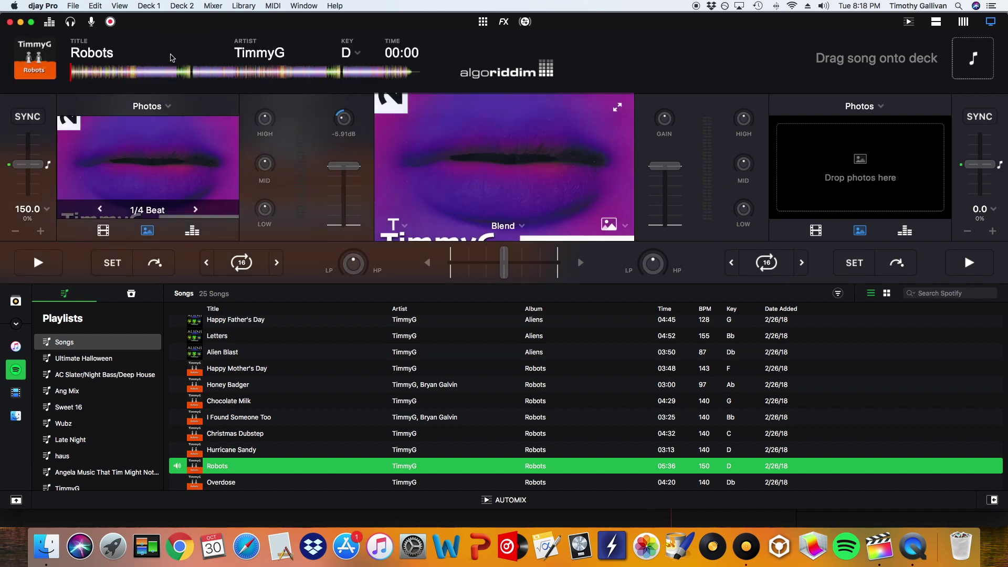
pyautogui.scroll(1, 183, 341)
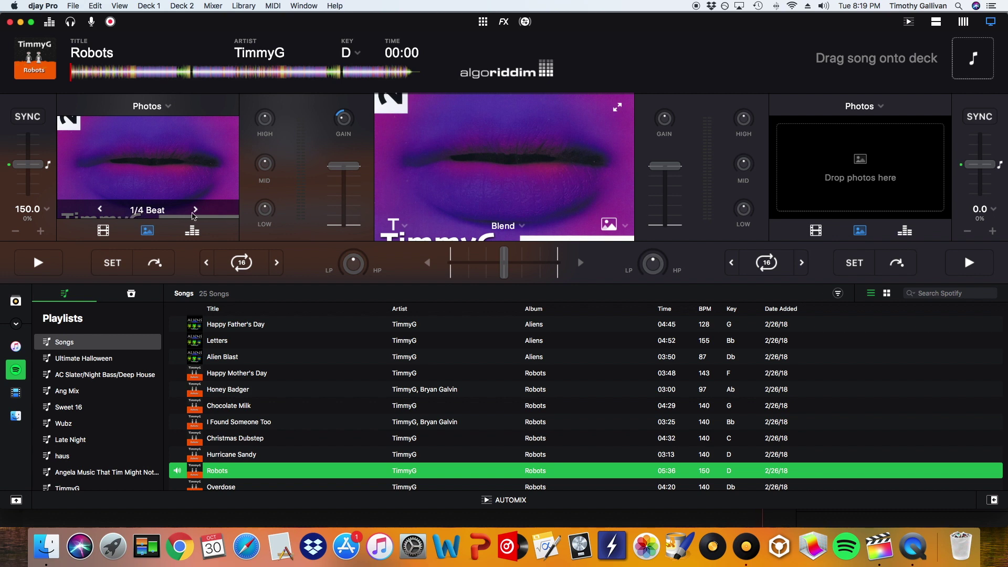
# Lengthen deck 1's photo interval from 1/4 Beat through 1/2, 1 and 2 to 4 Beats.
pyautogui.click(196, 210)
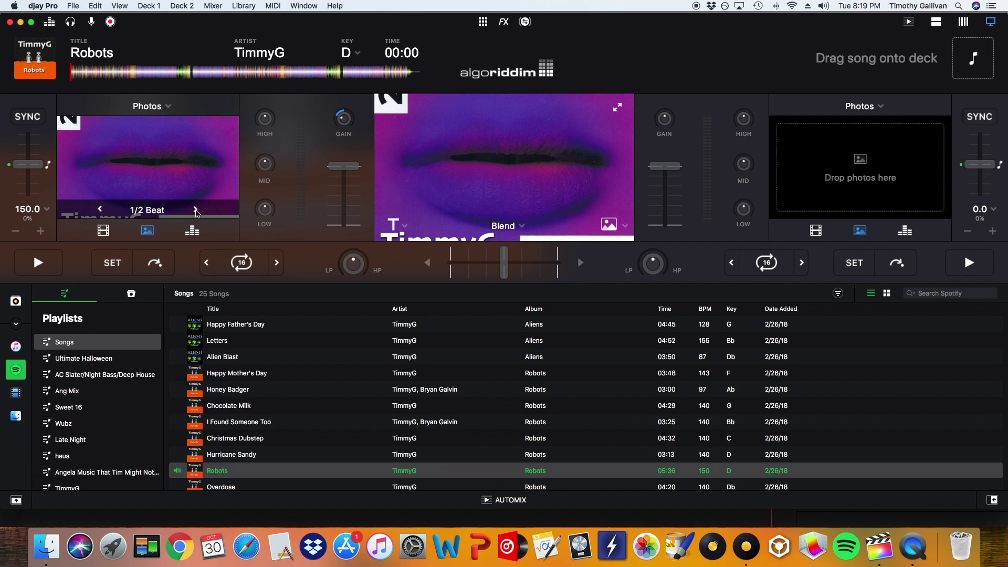
pyautogui.click(195, 209)
pyautogui.click(196, 209)
pyautogui.click(195, 209)
# Play Robots on deck 1 and shorten the photo change interval to 2 beats.
pyautogui.click(37, 267)
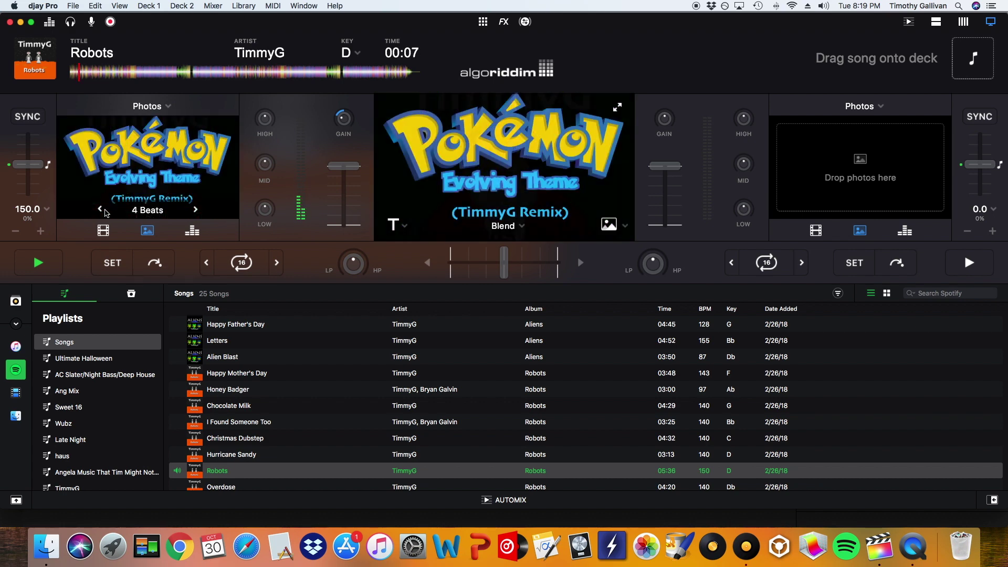
pyautogui.click(100, 208)
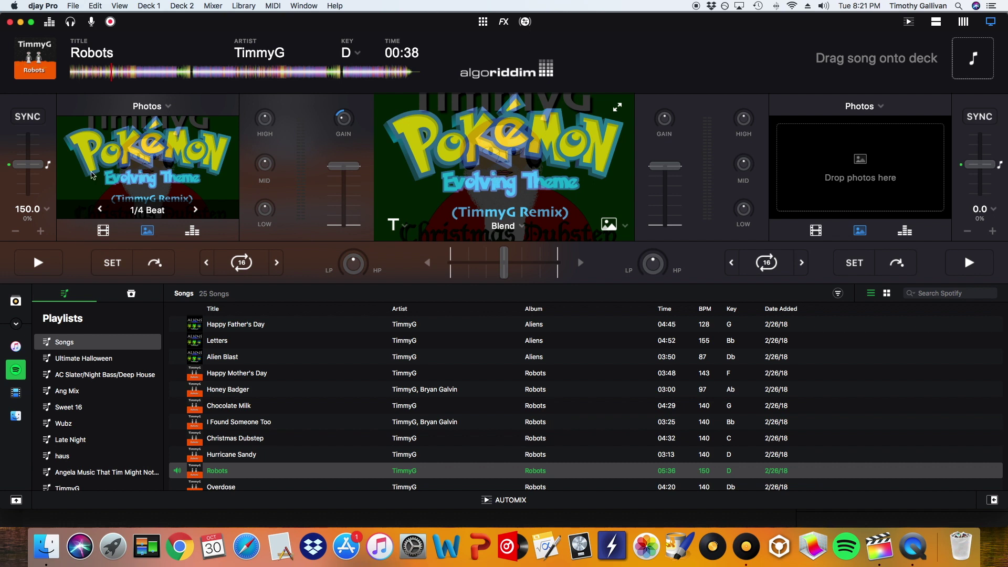
# Reorder deck 1's photo thumbnails, moving the first image and another to new grid positions.
pyautogui.click(164, 107)
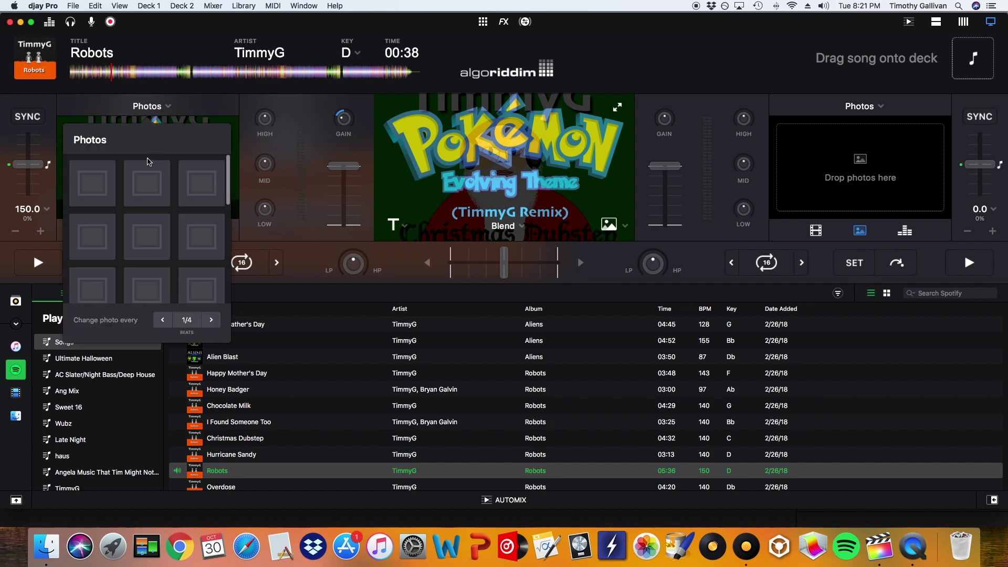
pyautogui.scroll(2, 149, 167)
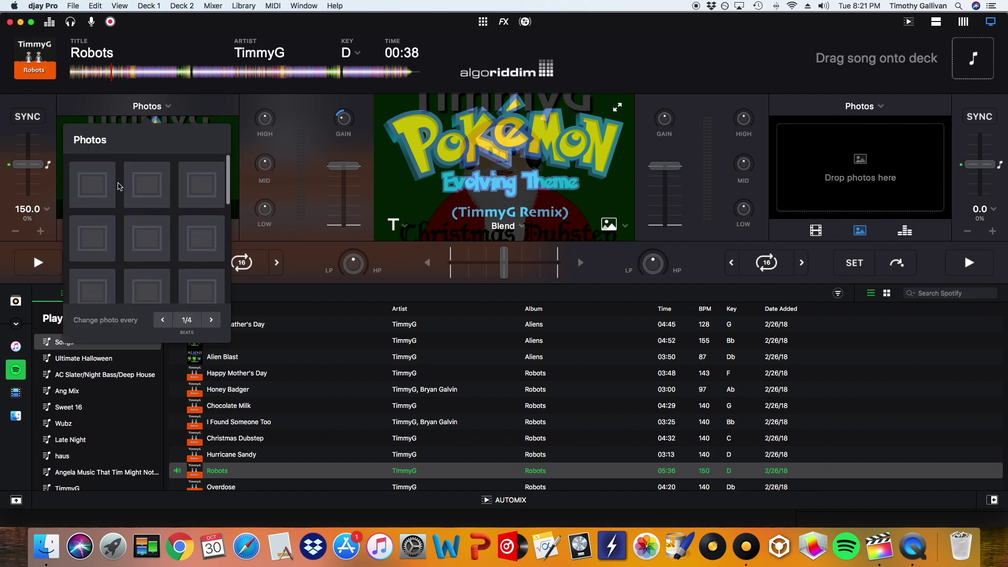
pyautogui.click(104, 192)
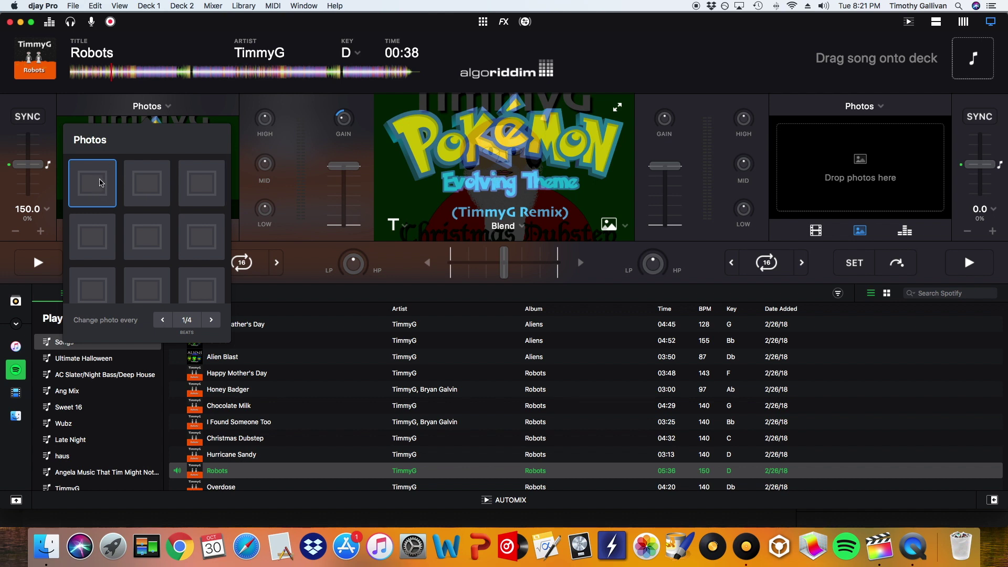
pyautogui.moveTo(97, 190); pyautogui.dragTo(177, 188)
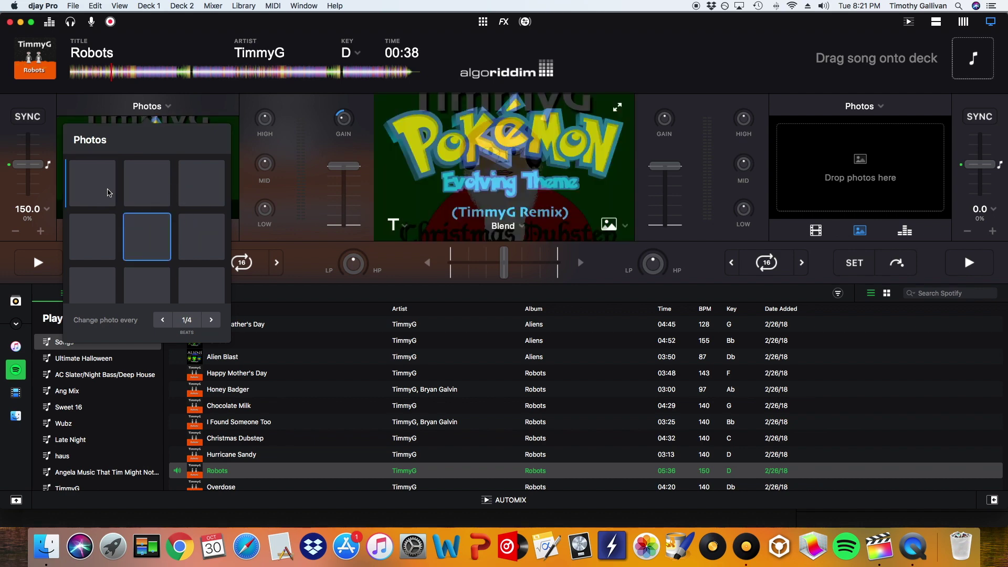
pyautogui.scroll(-1, 104, 216)
pyautogui.scroll(2, 105, 216)
pyautogui.moveTo(93, 257); pyautogui.dragTo(89, 178)
pyautogui.scroll(2, 97, 210)
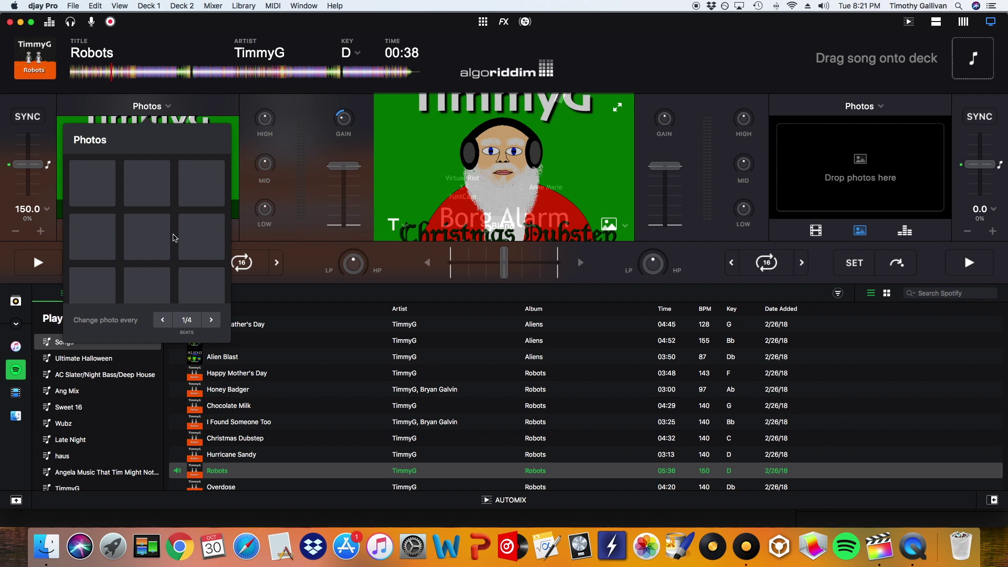
pyautogui.click(287, 148)
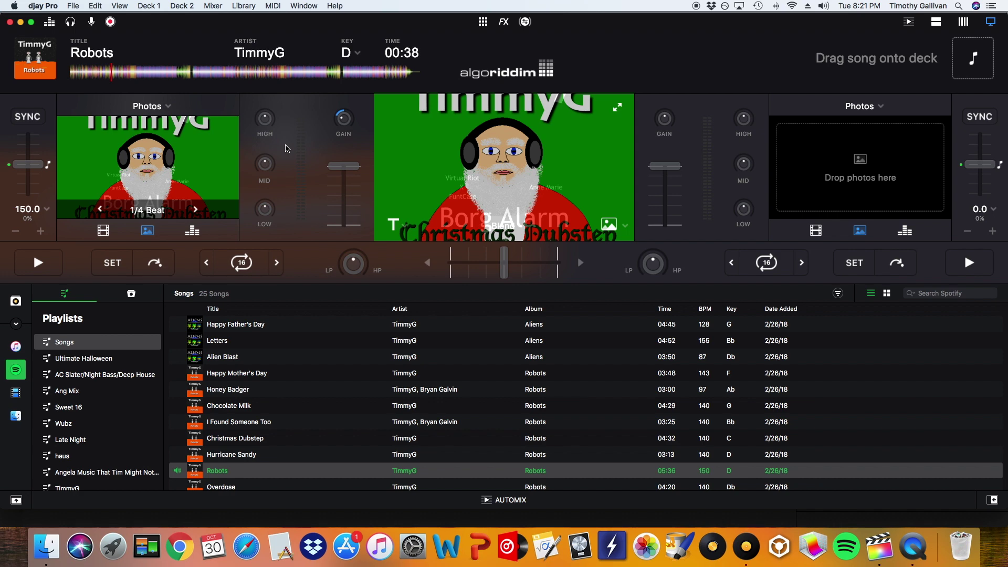
# Switch the library to the Videos source's Demo Content folder with its 17 clips.
pyautogui.click(16, 393)
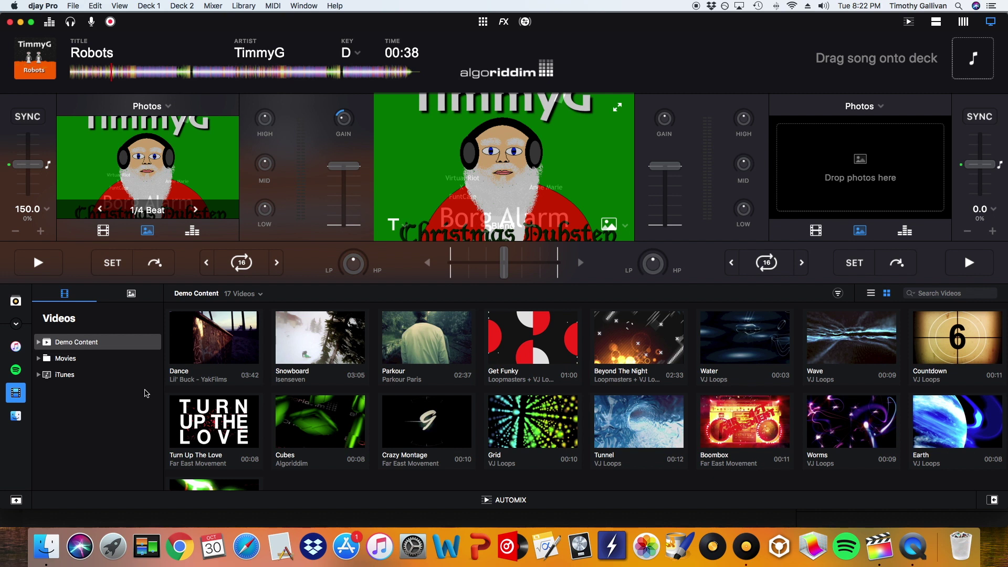
pyautogui.scroll(-3, 264, 393)
pyautogui.scroll(3, 264, 393)
pyautogui.moveTo(279, 451)
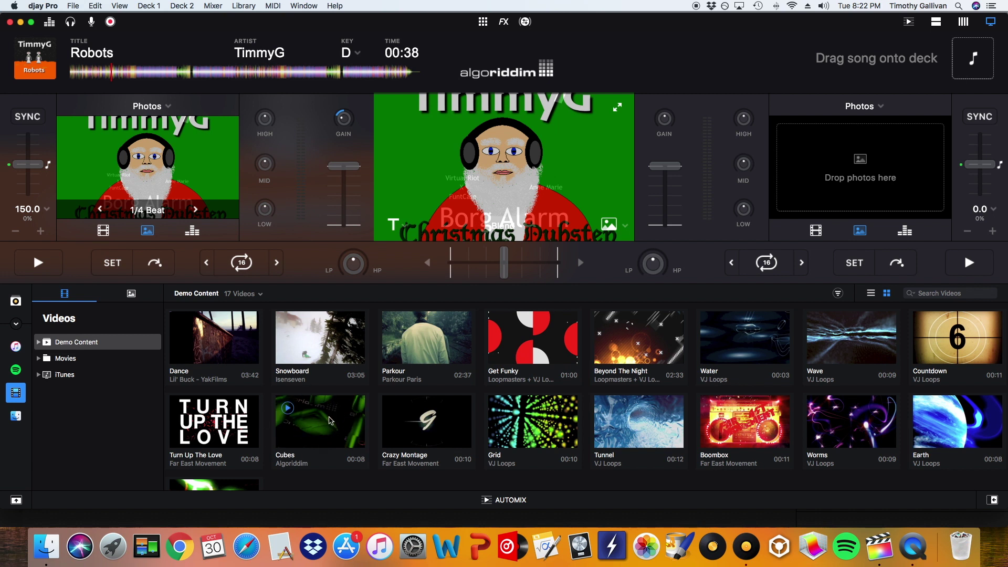
# Set deck 1's source to Video and drag the Cubes demo clip onto it.
pyautogui.moveTo(332, 440)
pyautogui.mouseDown()
pyautogui.moveTo(246, 341)
pyautogui.moveTo(210, 271)
pyautogui.moveTo(190, 196)
pyautogui.moveTo(160, 168)
pyautogui.moveTo(177, 176)
pyautogui.moveTo(153, 178)
pyautogui.moveTo(141, 196)
pyautogui.moveTo(283, 367)
pyautogui.moveTo(319, 443)
pyautogui.mouseUp()
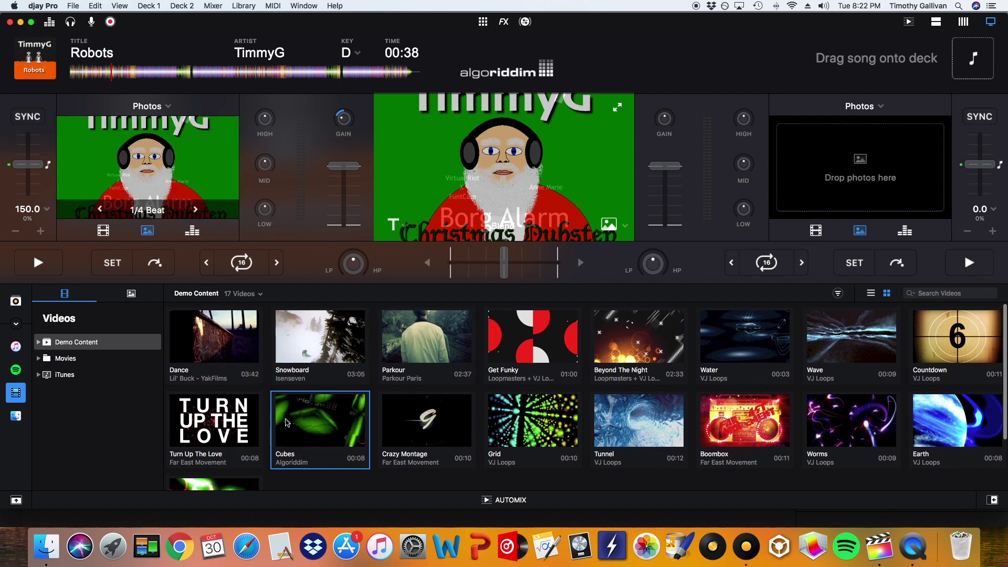
pyautogui.click(103, 231)
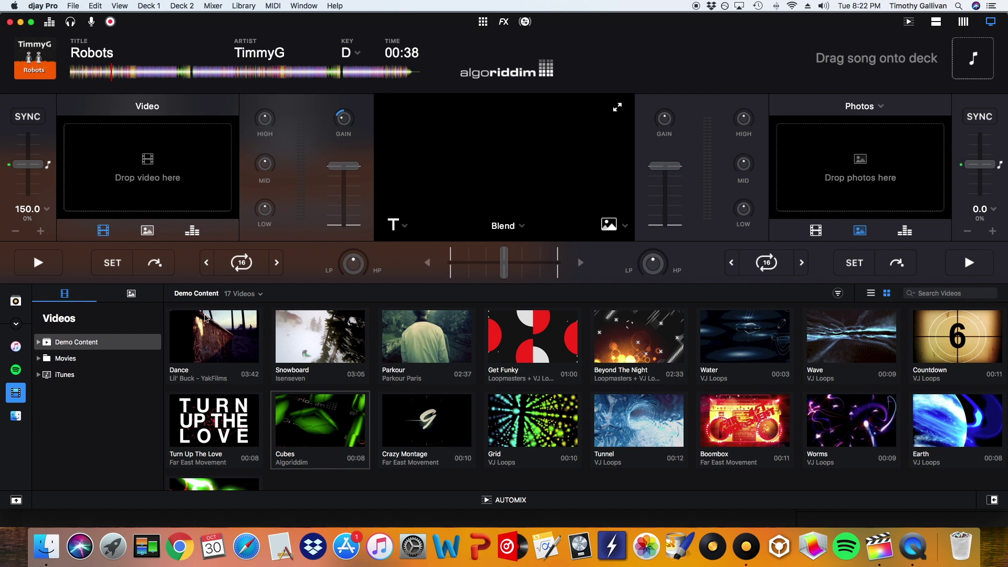
pyautogui.moveTo(338, 440); pyautogui.dragTo(180, 158)
pyautogui.moveTo(338, 434)
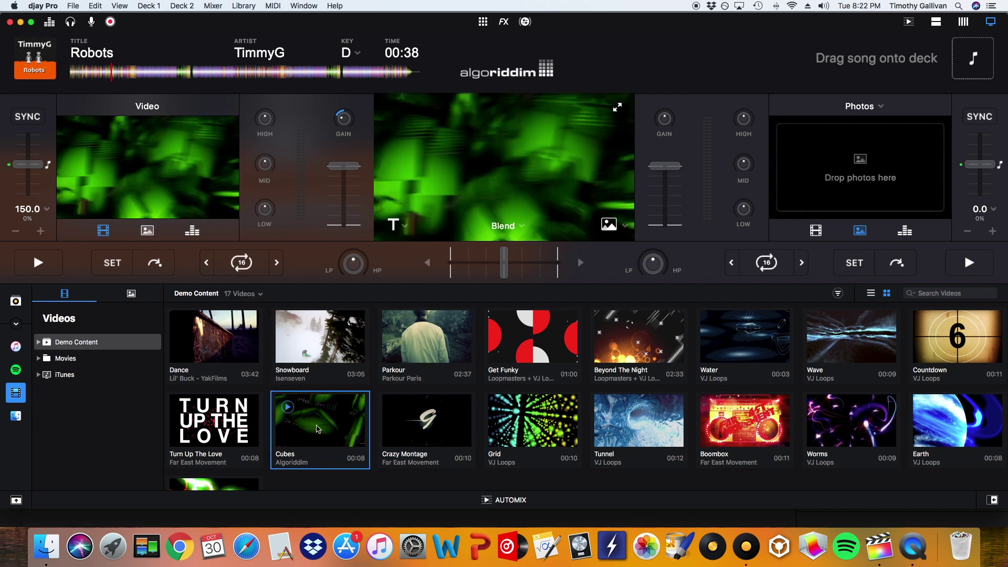
# Play deck 1 with the Cubes video, then stop it at 00:52.
pyautogui.click(38, 263)
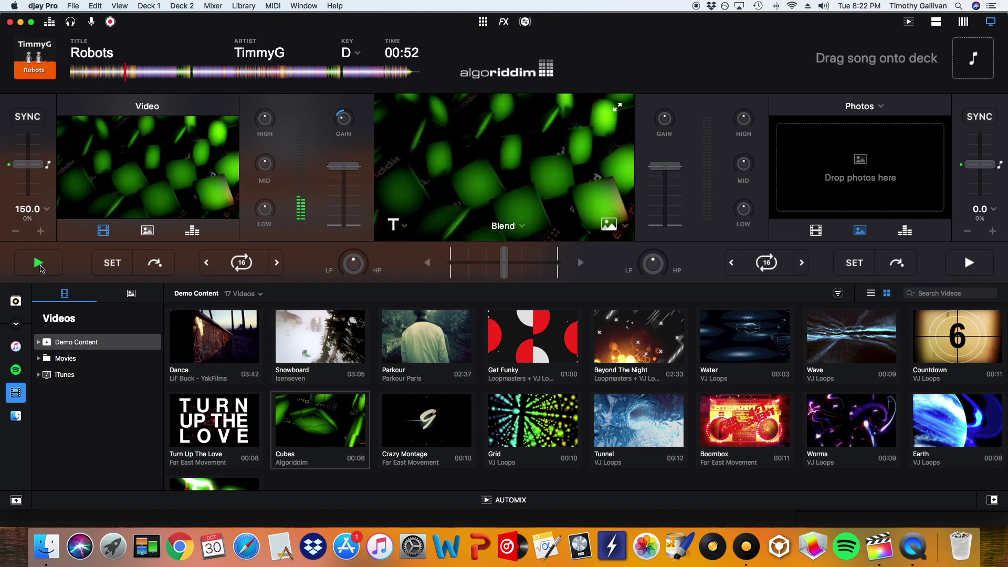
pyautogui.click(40, 269)
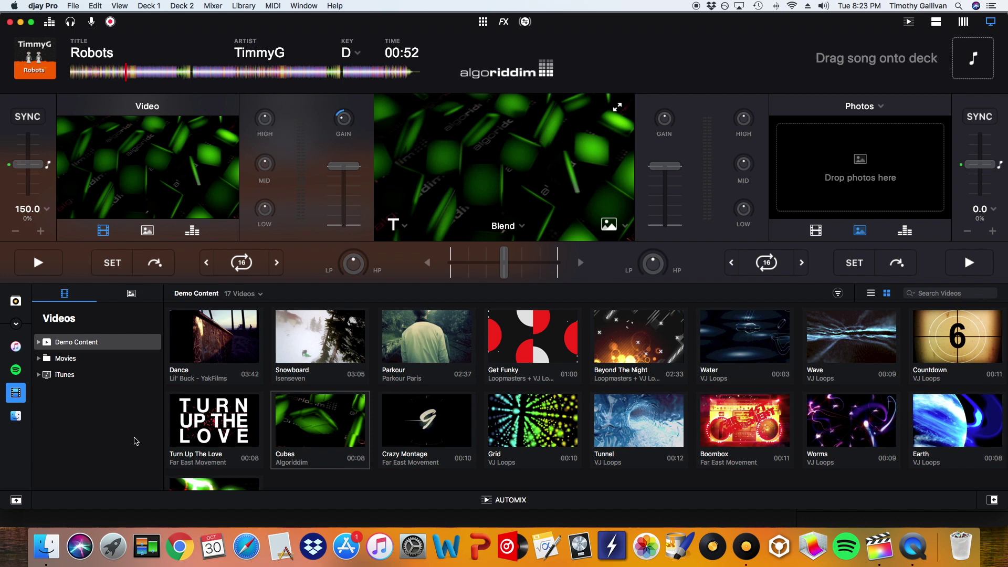
# Drag Pokemon vid.mp4 from Finder onto deck 1's video and resume playing Robots.
pyautogui.click(51, 558)
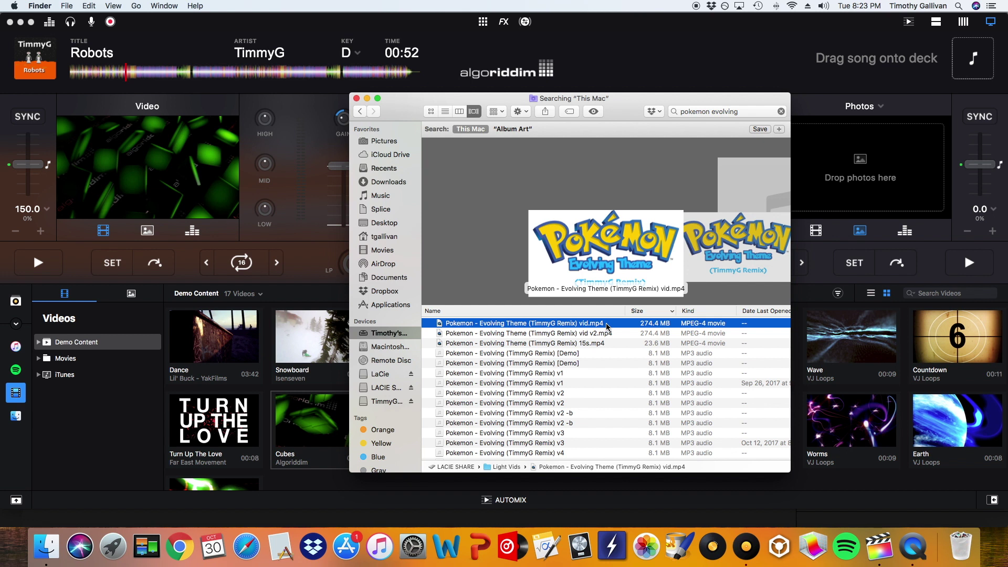
pyautogui.scroll(2, 606, 328)
pyautogui.moveTo(605, 331); pyautogui.dragTo(174, 149)
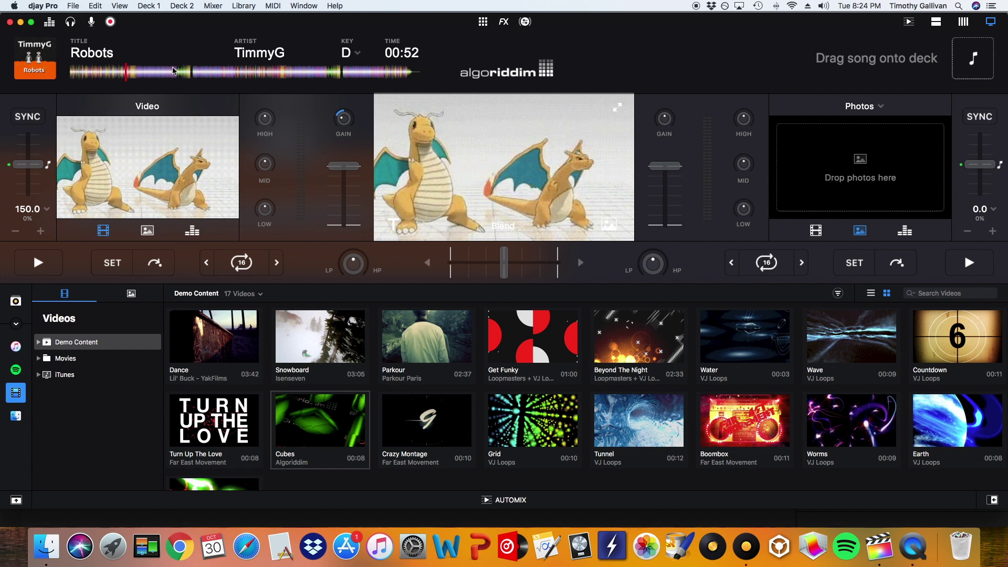
pyautogui.click(52, 268)
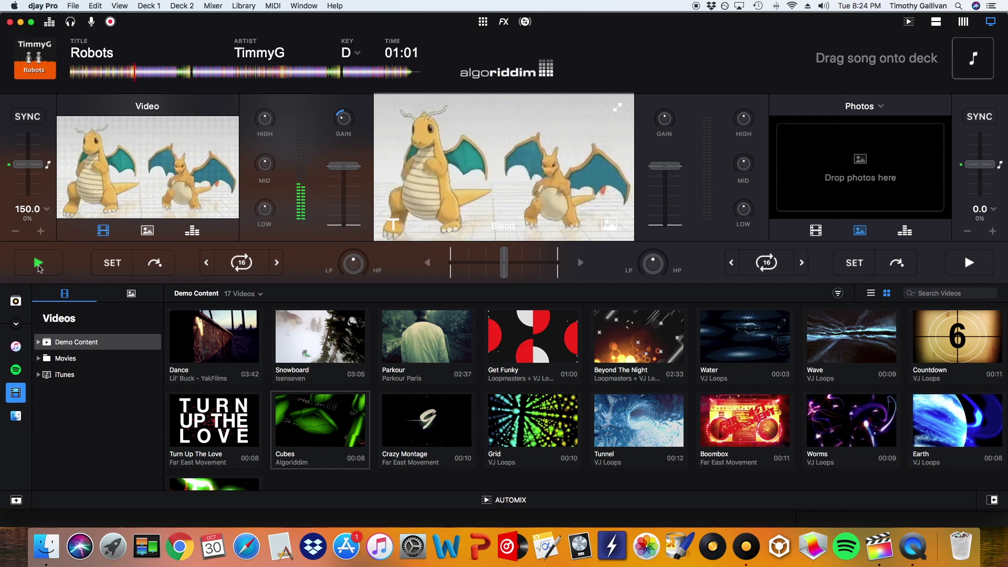
# Pause deck 1 and load vid.mp4 from Finder onto deck 1 with Load audio + video.
pyautogui.click(38, 265)
pyautogui.press('super+Tab')
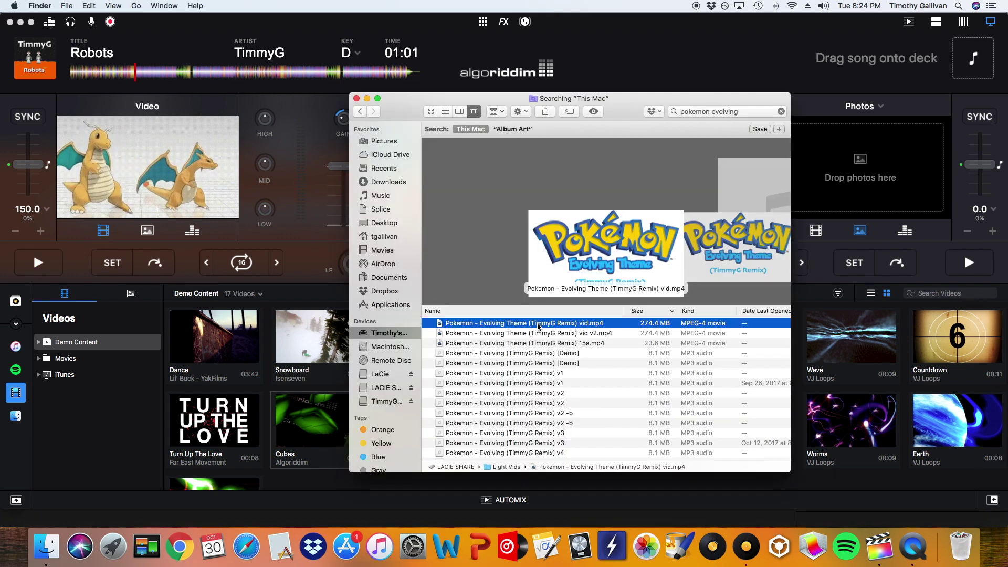
pyautogui.moveTo(538, 328); pyautogui.dragTo(234, 201)
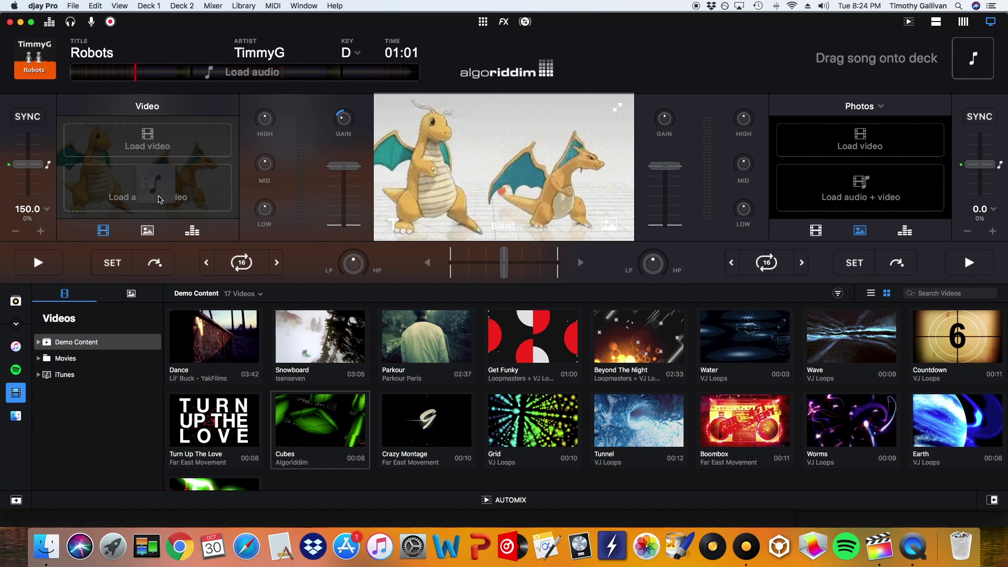
pyautogui.moveTo(160, 199); pyautogui.dragTo(155, 204)
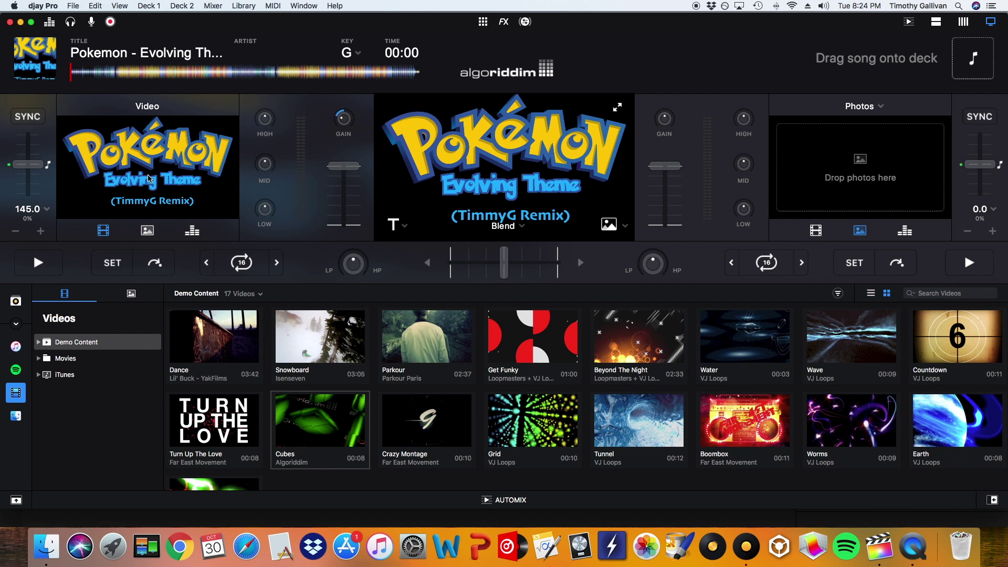
# Cue the Pokemon track on deck 1 at about 00:21 and start playing it.
pyautogui.click(114, 76)
pyautogui.click(109, 74)
pyautogui.click(38, 264)
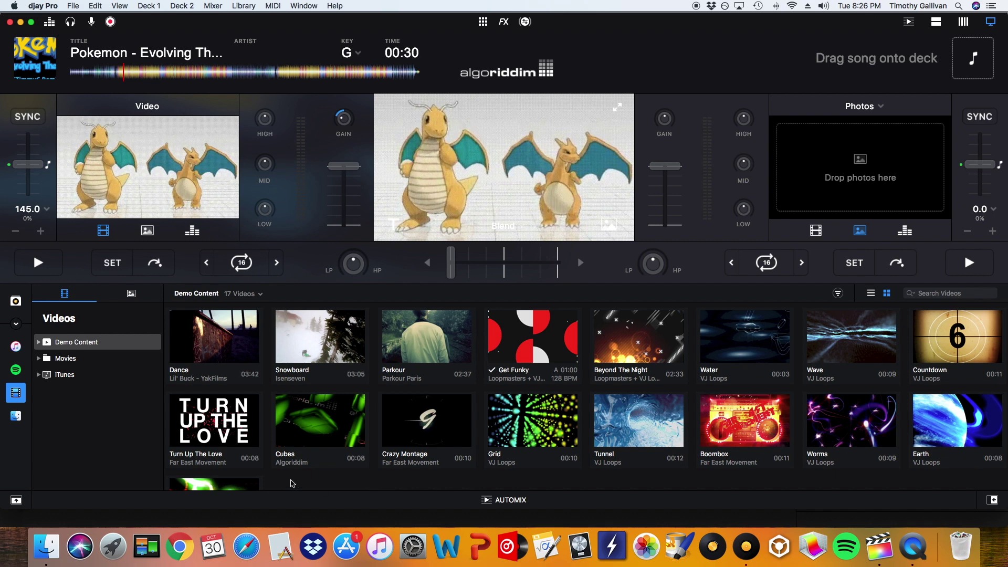
# Set deck 1's video to the Cubes clip and reload vid.mp4 from Finder at 00:00.
pyautogui.scroll(1, 343, 425)
pyautogui.moveTo(343, 425); pyautogui.dragTo(184, 168)
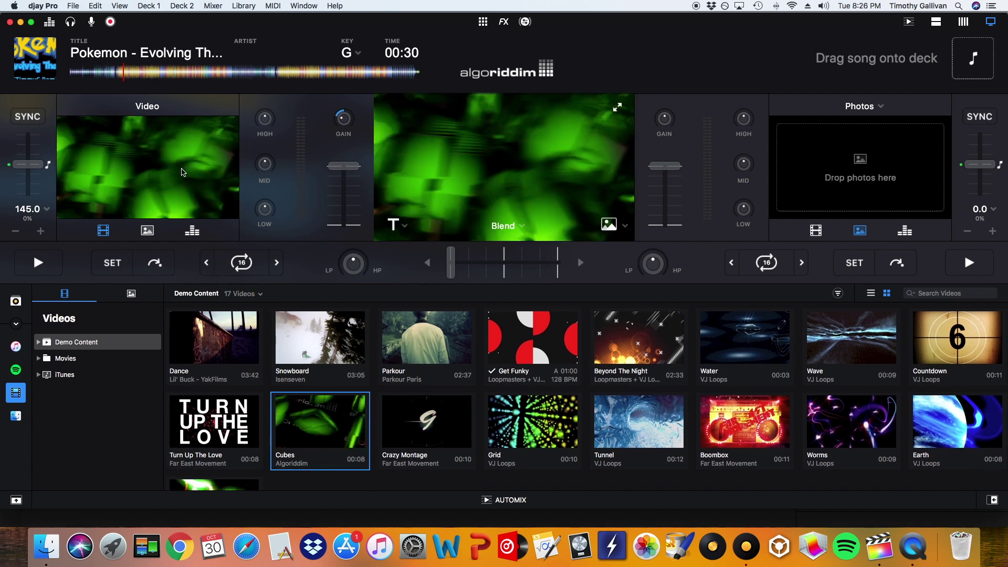
pyautogui.click(46, 546)
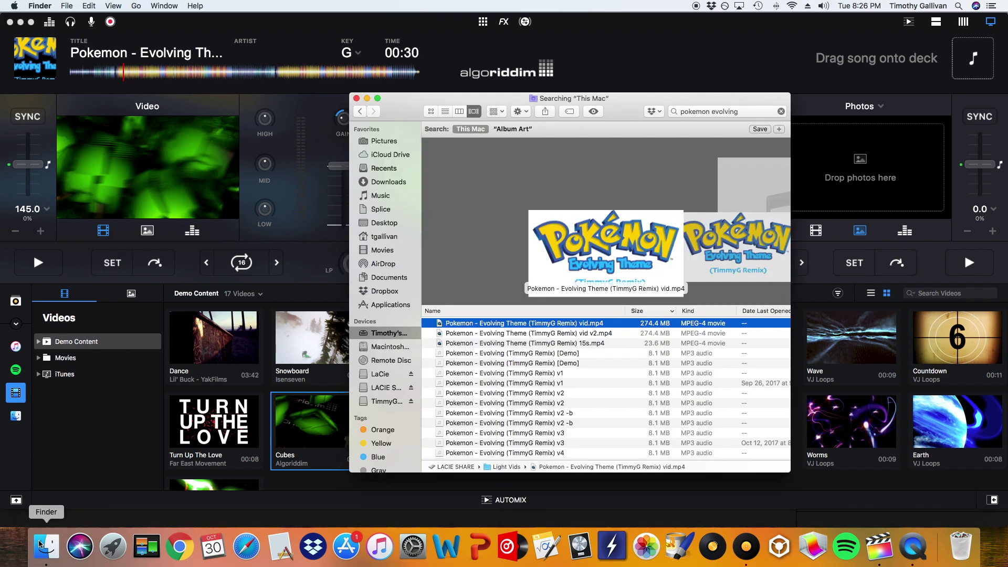
pyautogui.moveTo(551, 324); pyautogui.dragTo(213, 74)
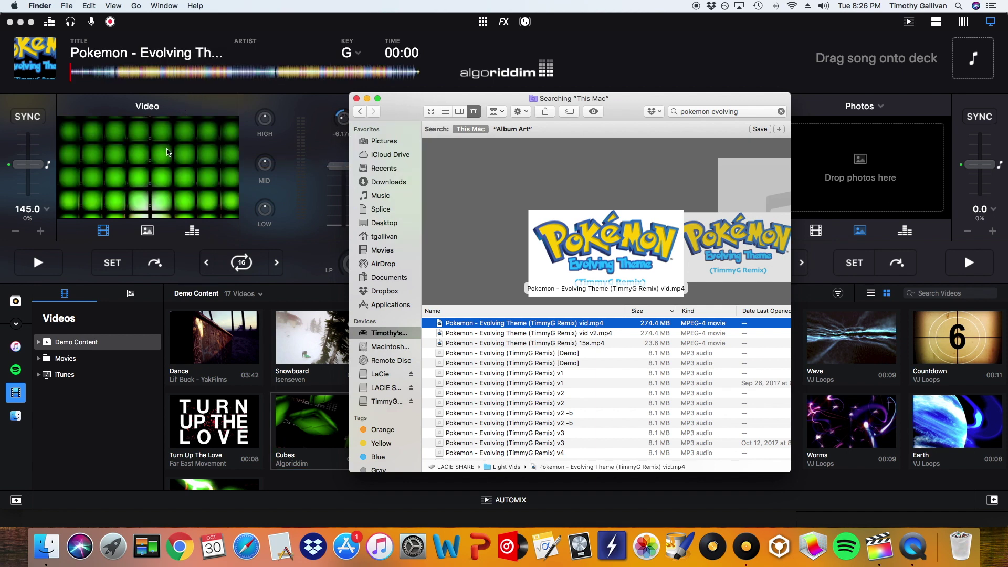
pyautogui.click(194, 106)
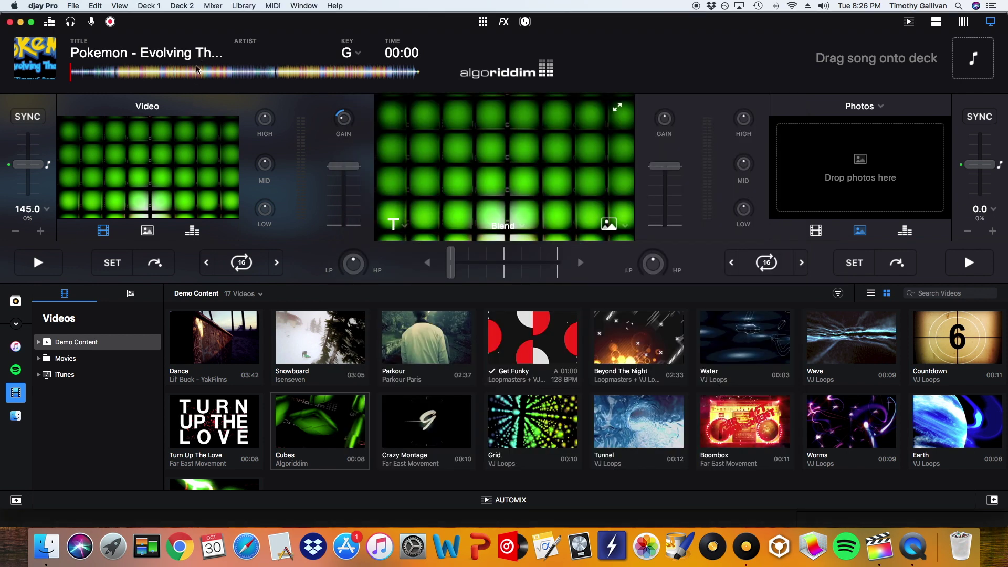
# Play deck 1's Pokemon track with the Cubes visuals until about 00:09.
pyautogui.click(38, 263)
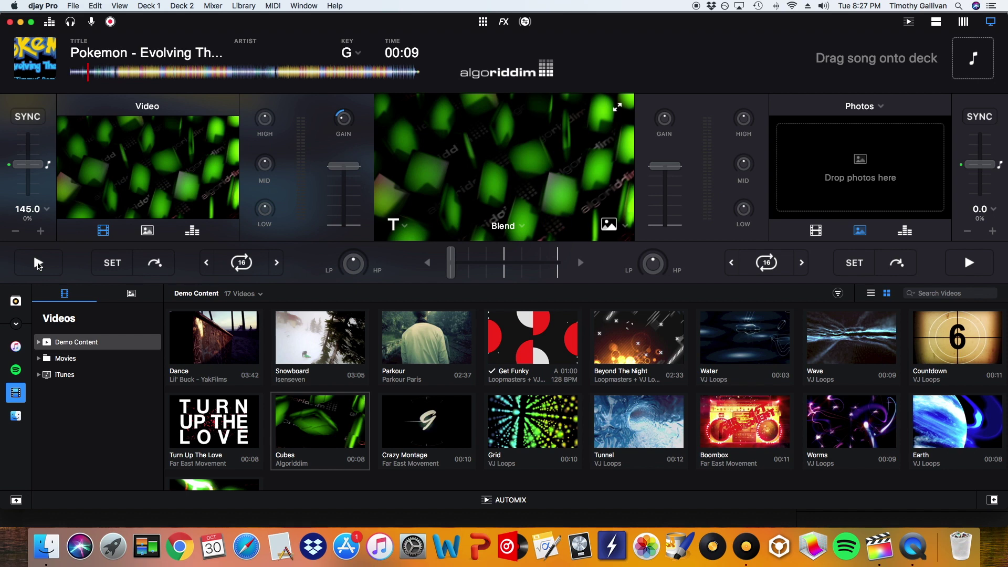
# Resume deck 1 for a few seconds and pause it at 00:15.
pyautogui.click(38, 263)
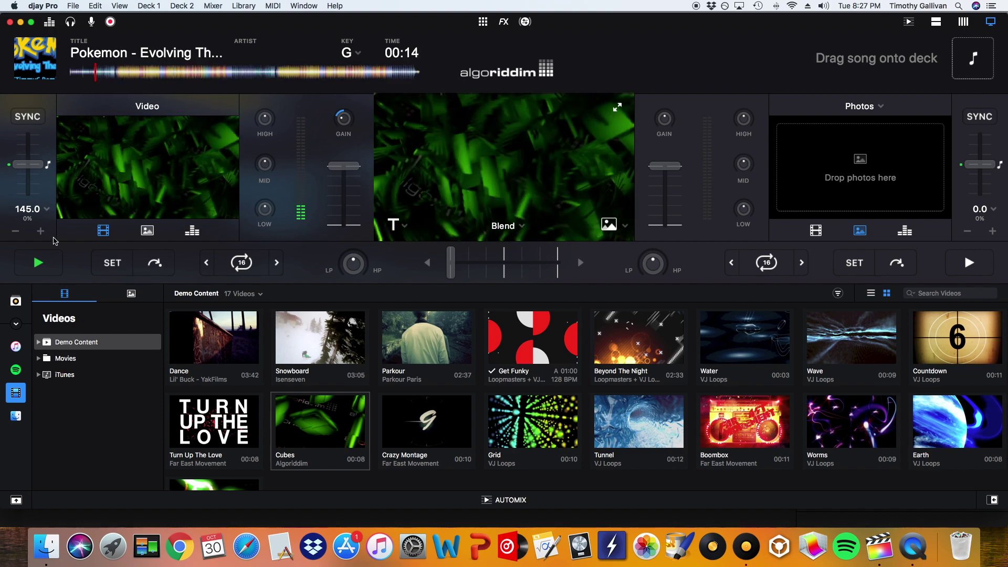
pyautogui.click(38, 264)
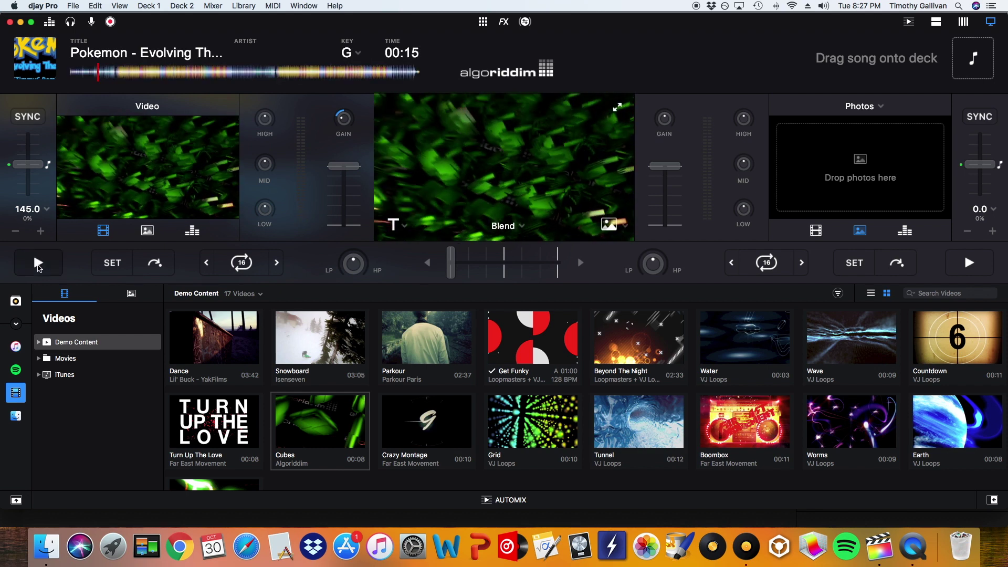